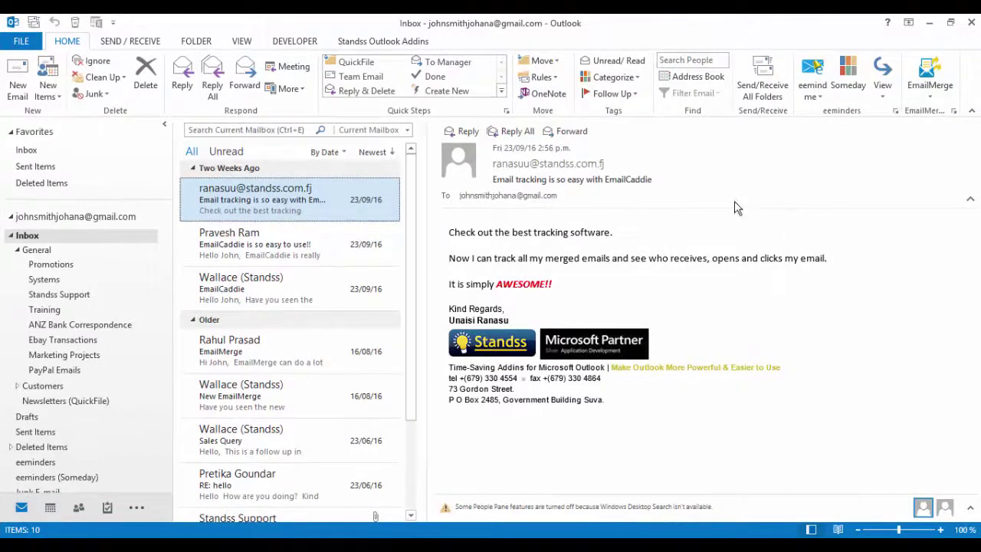
- Start a new blank-email merge to the ticked contacts and reach the email editor
click(929, 73)
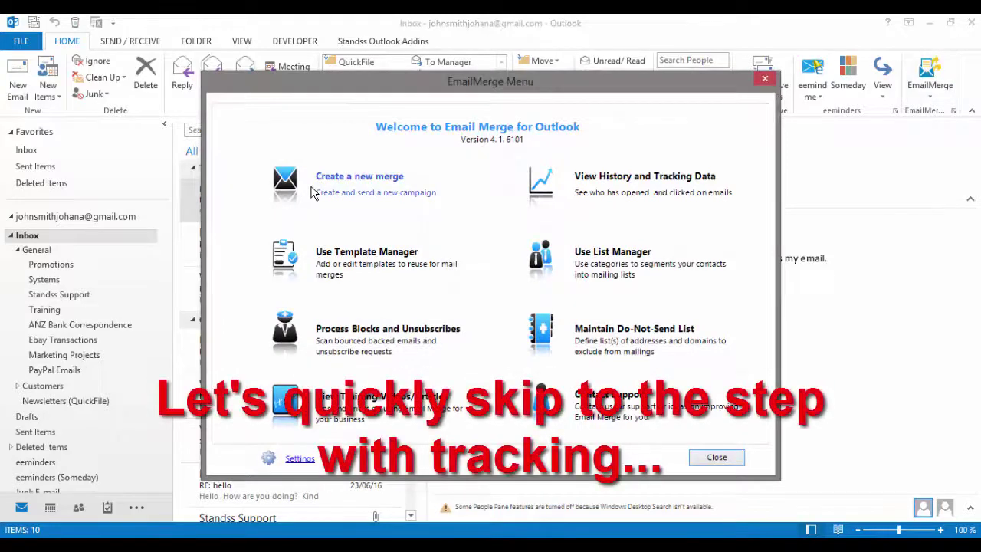
click(313, 193)
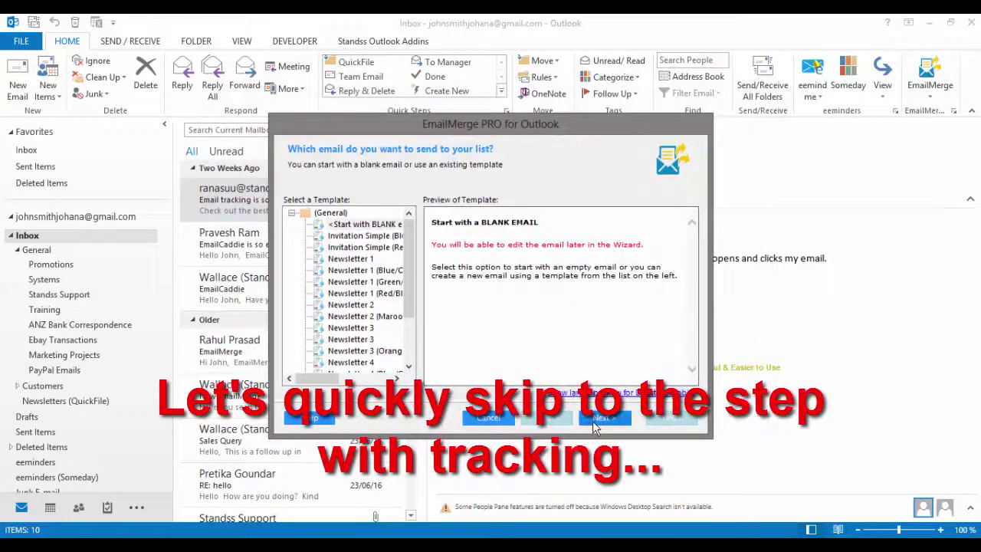
click(596, 426)
click(596, 426)
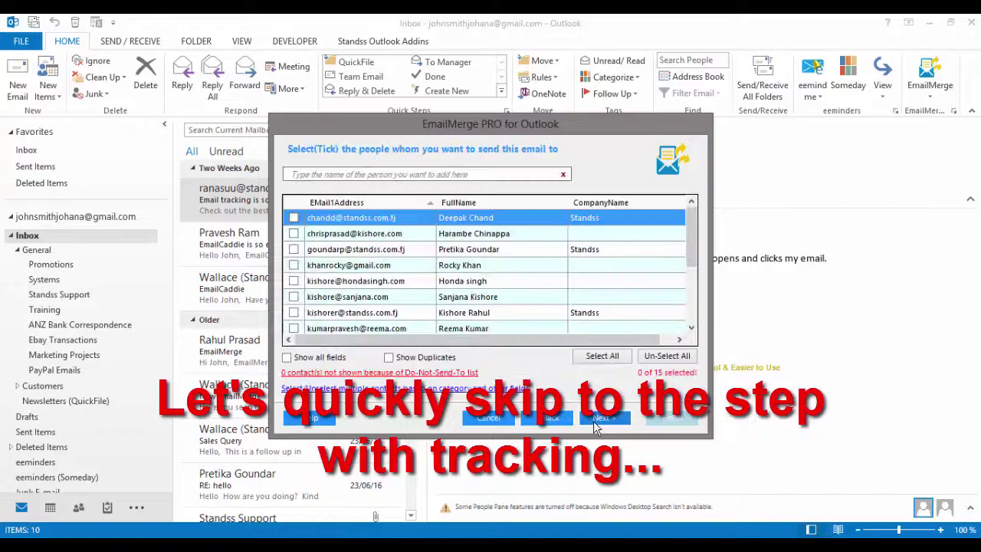
click(603, 418)
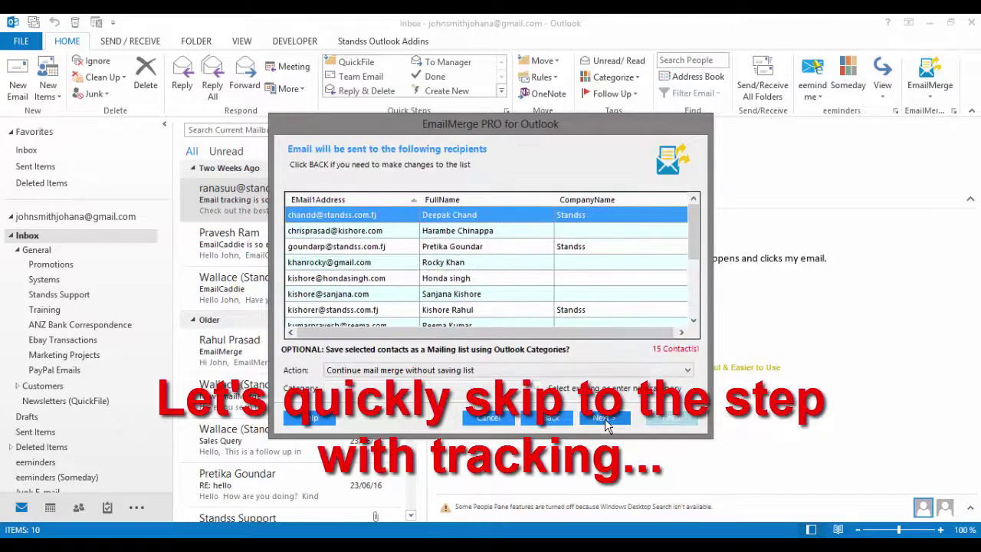
click(606, 420)
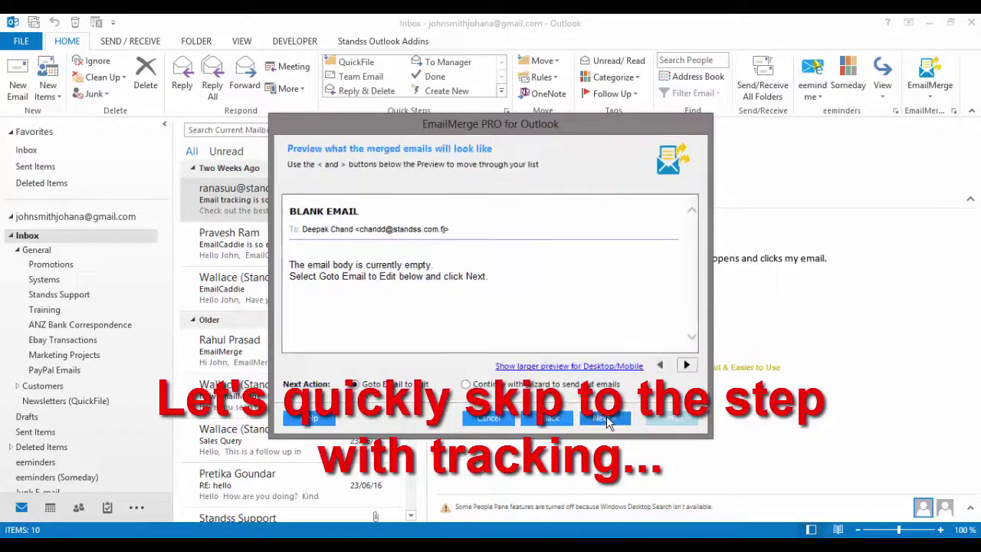
- Paste the prepared template into the body and enter the subject Caddie Launch
key(ctrl+v)
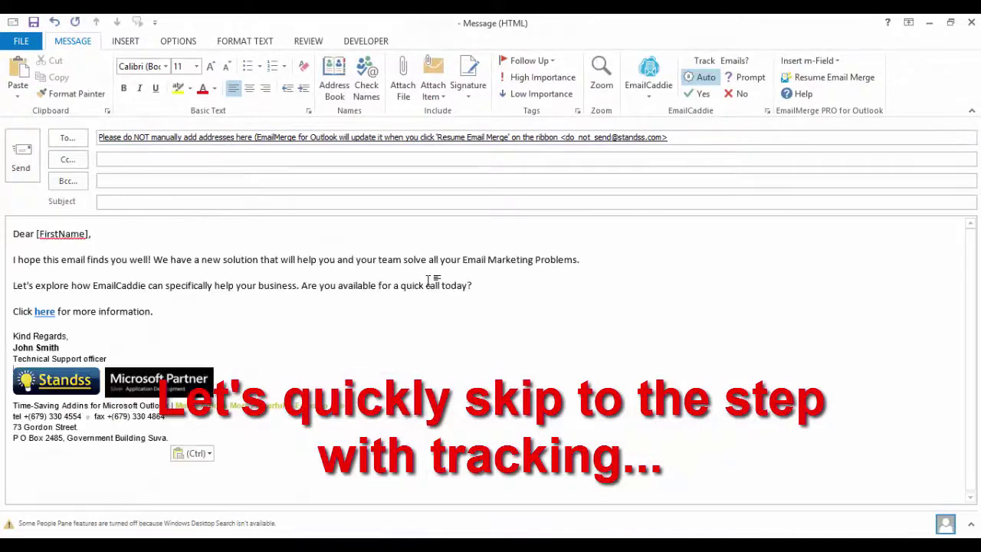
click(293, 203)
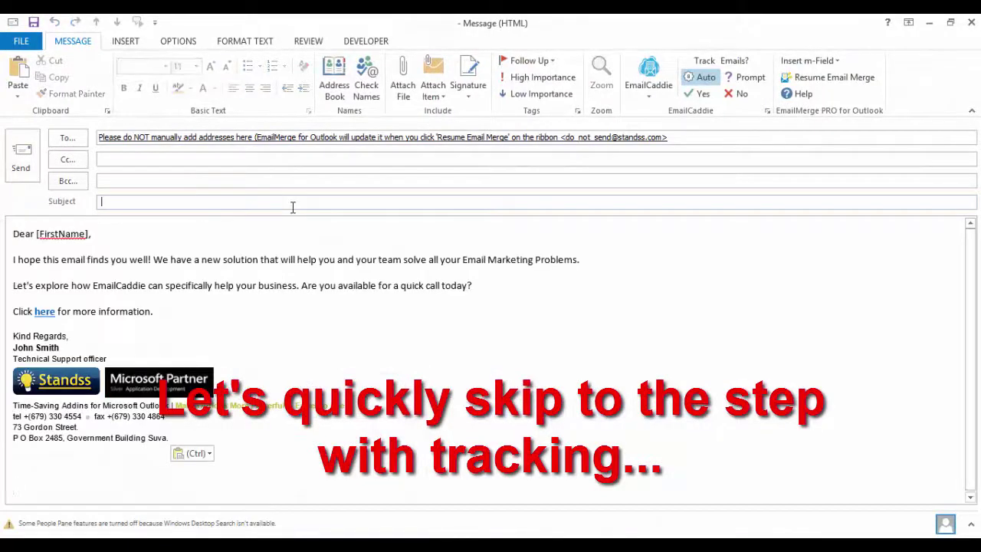
text(Caddie Launch)
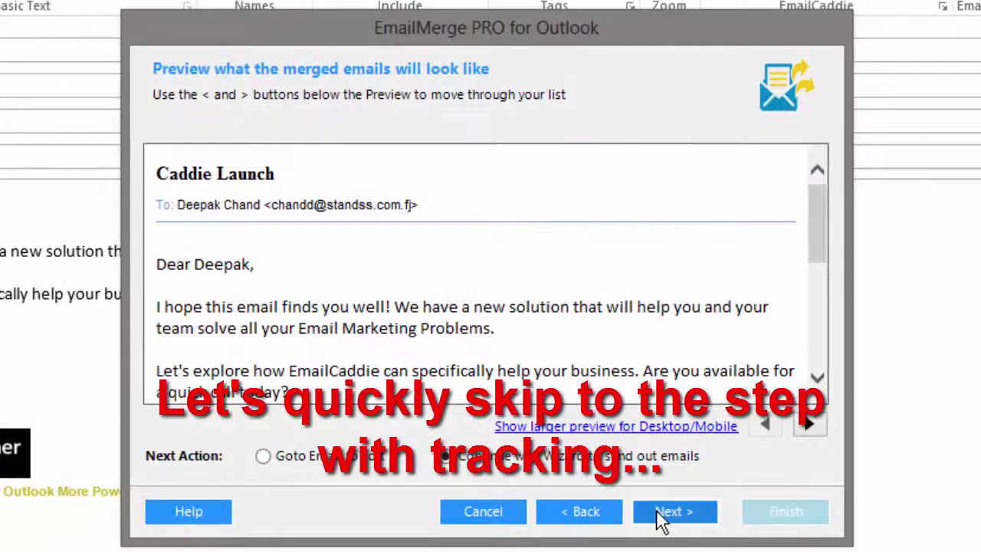
- Enable EmailCaddie open and click tracking with campaign name Caddie Launch, then finish and confirm the merge
click(664, 513)
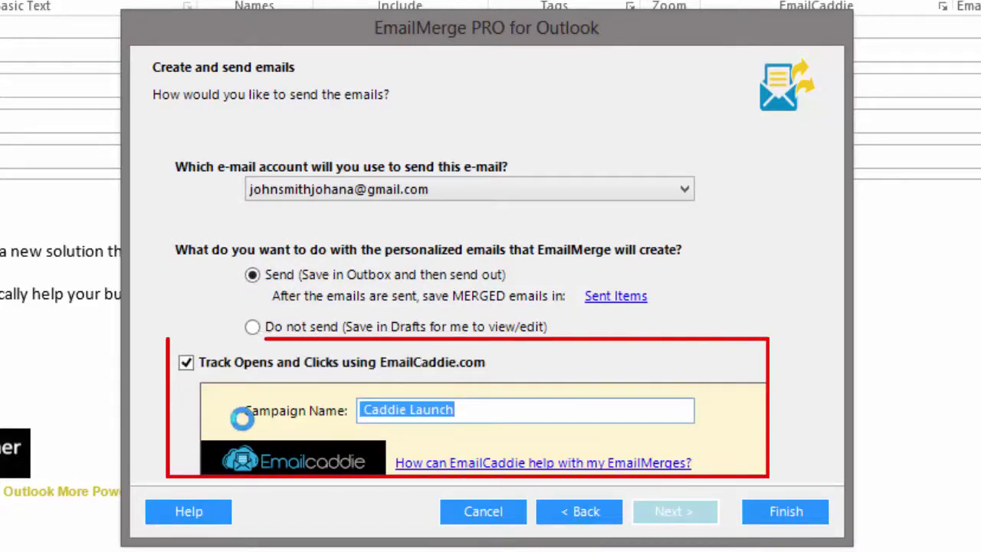
click(475, 410)
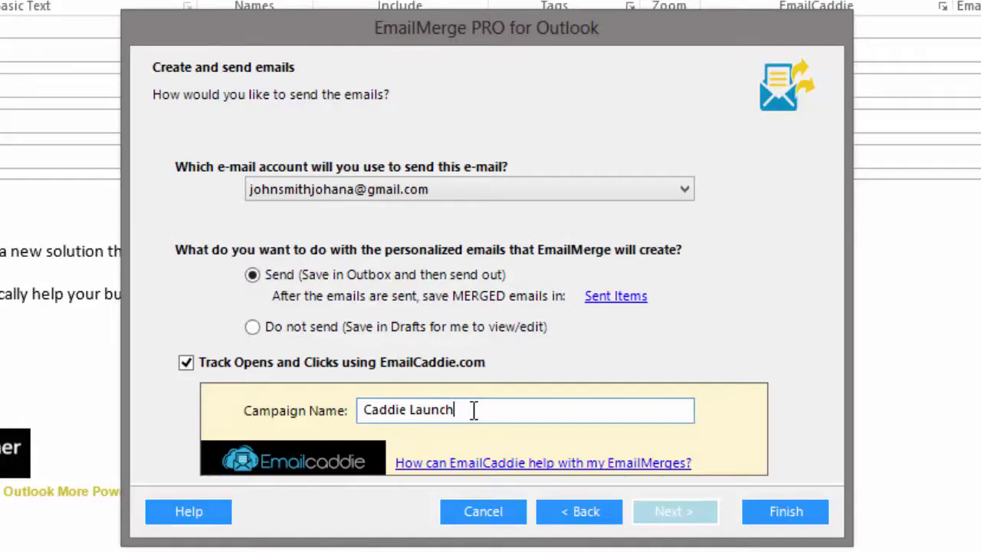
click(770, 515)
click(598, 390)
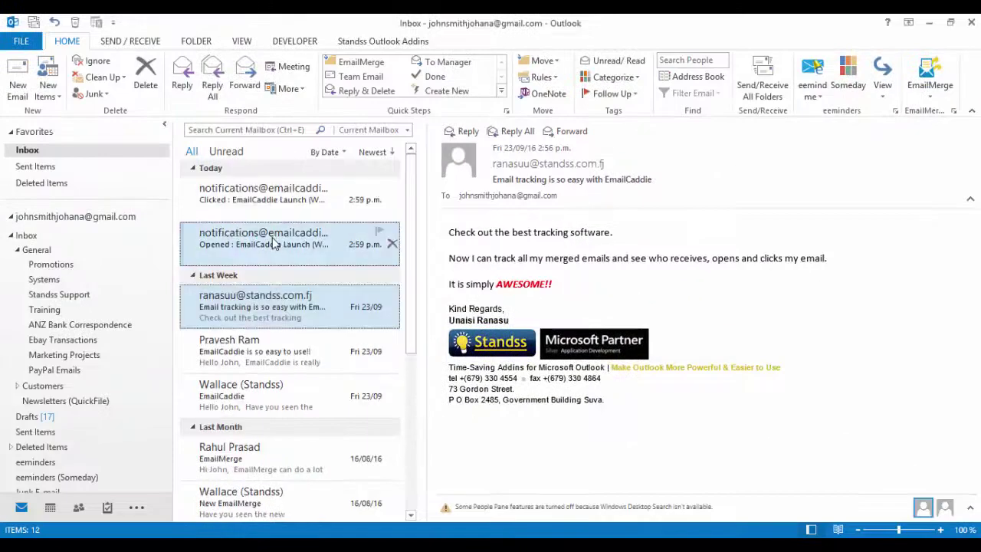
- Open the EmailCaddie 'Opened' notification email and read through it
click(274, 243)
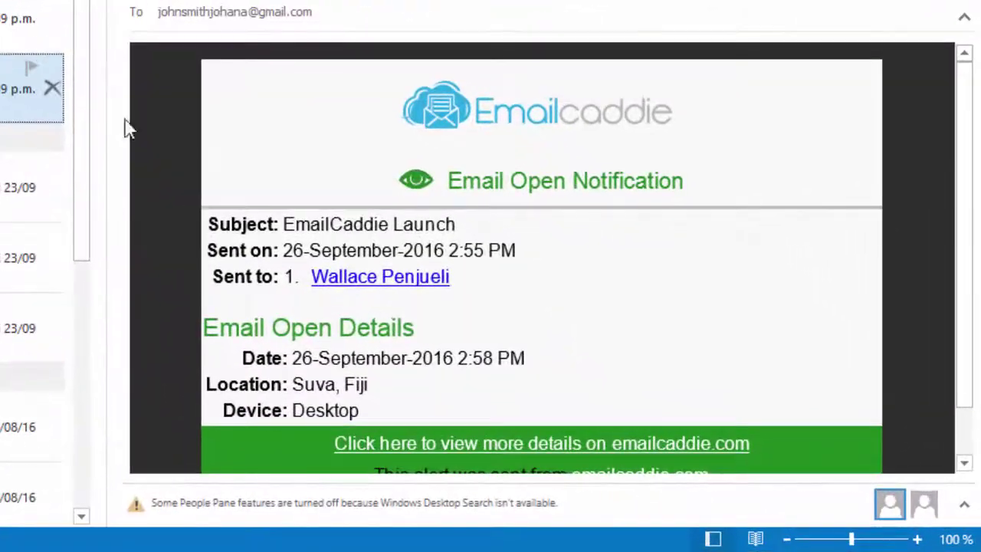
scroll(755, 225, down, 2)
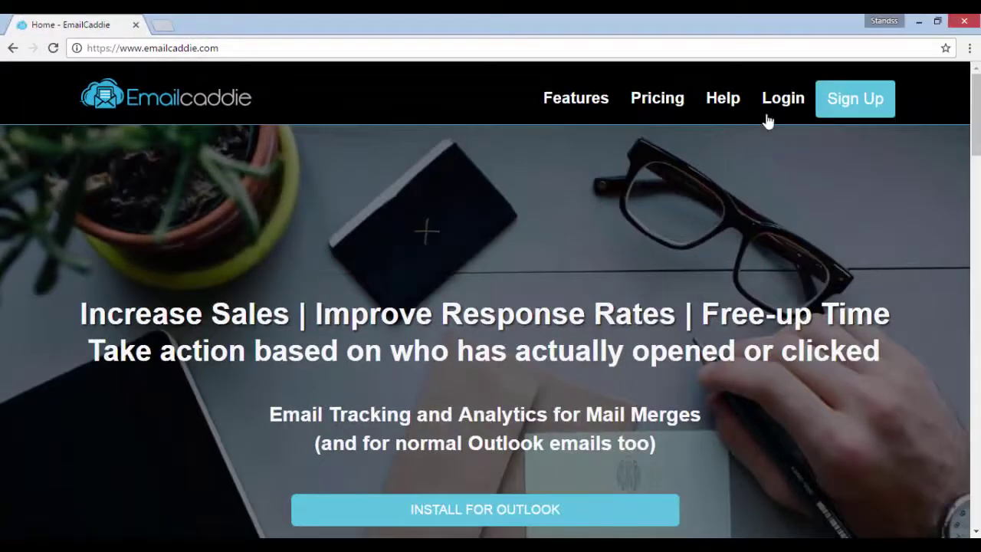
- Log into EmailCaddie with the account password to reach the Timeline page
click(778, 101)
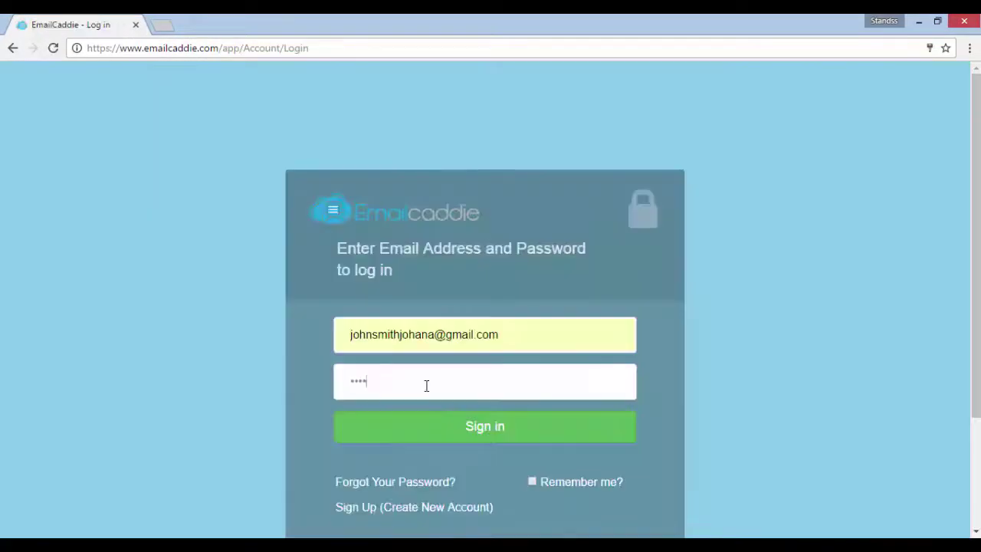
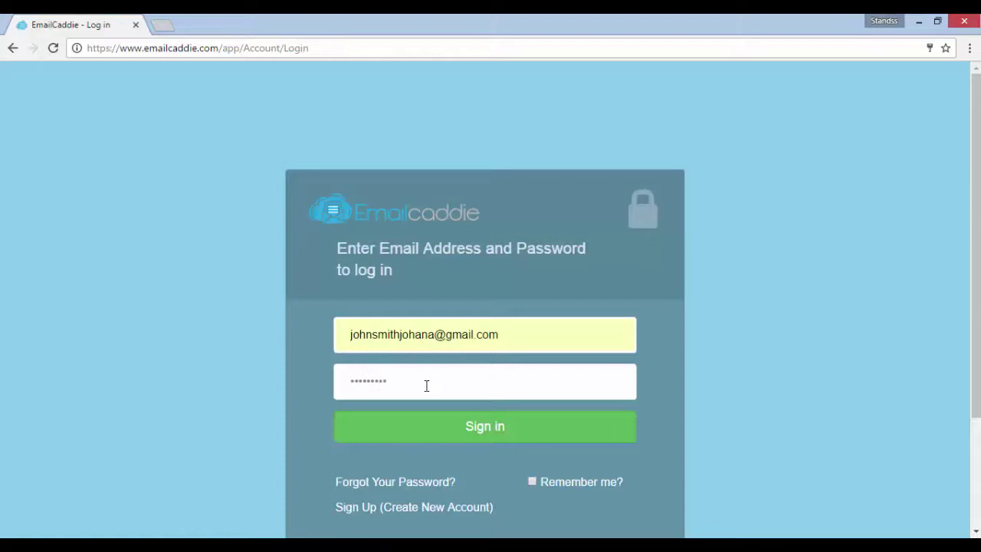
key(Return)
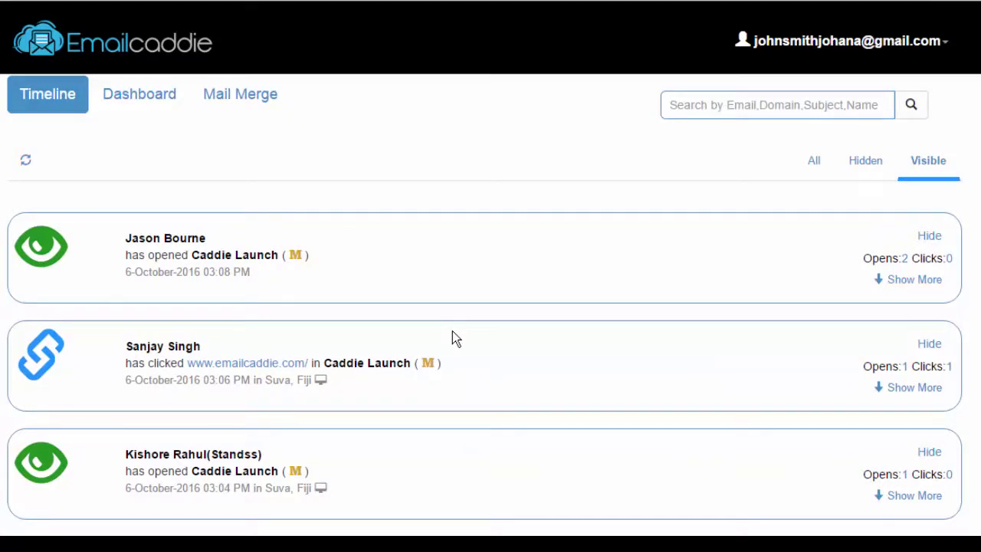
- Show the Mail Merge summary: Caddie Launch with 15 recipients, 5 opens, 2 clicks
click(228, 102)
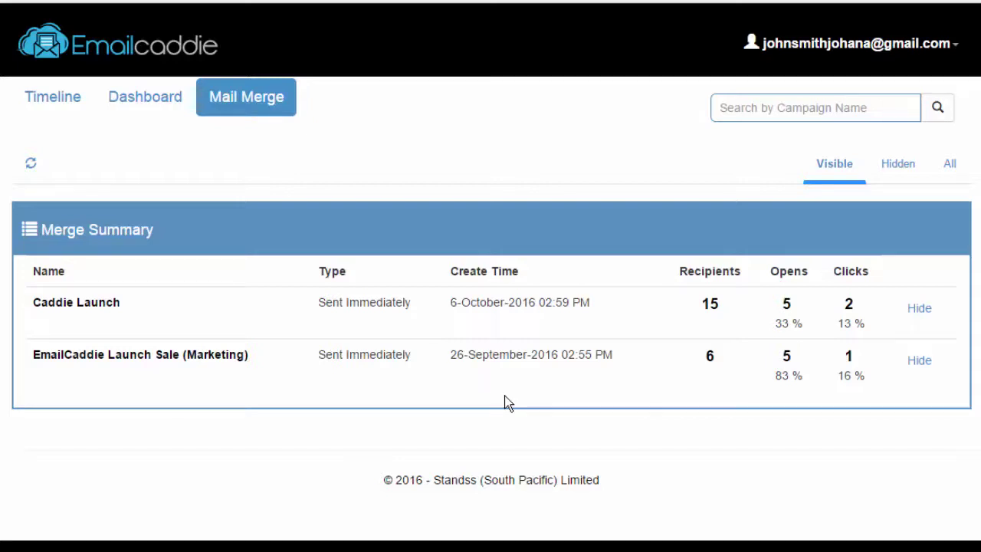
- Open the Caddie Launch report and review its per-recipient Merge Details
click(79, 305)
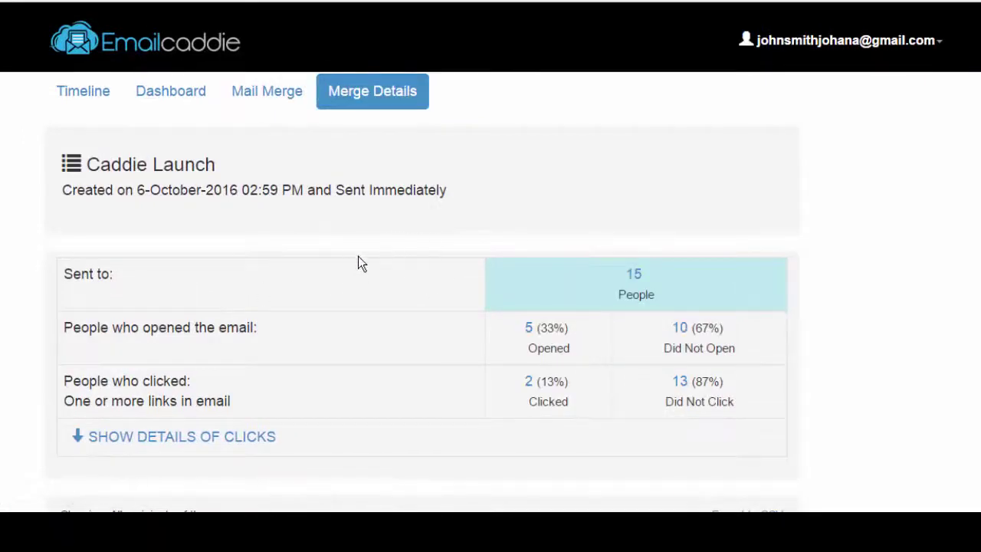
scroll(356, 261, down, 1)
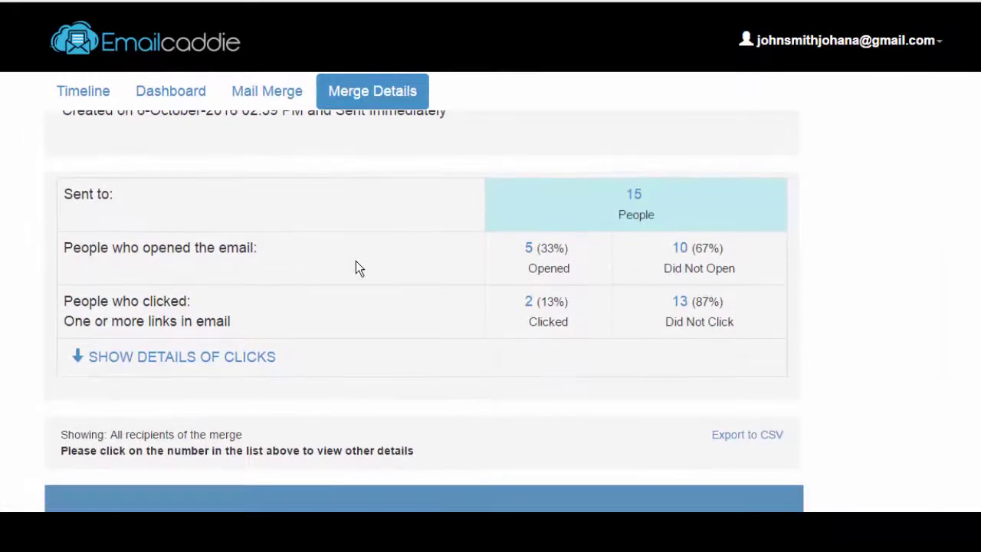
scroll(356, 265, down, 1)
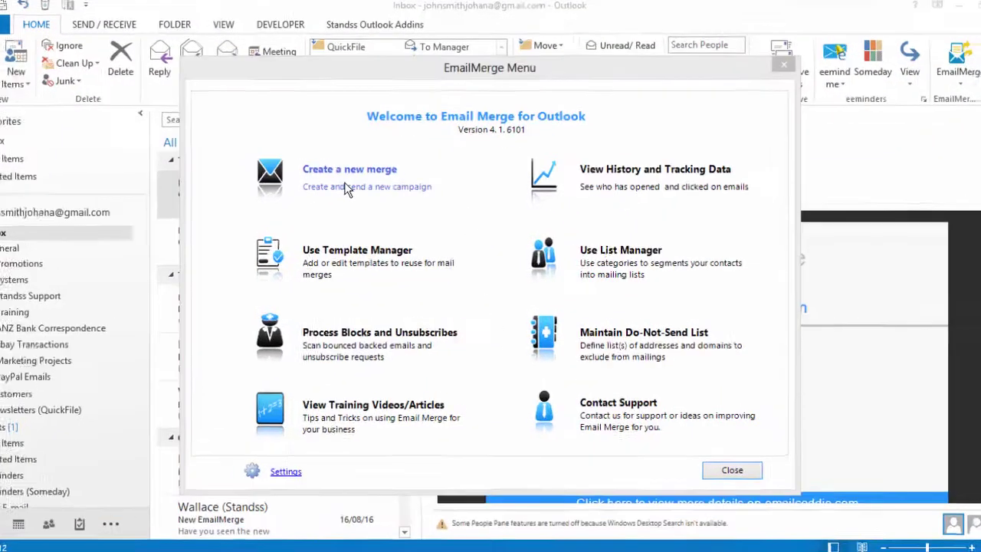
- Create a new merge using the EmailCaddie campaign Caddie Launch as the contacts source
click(355, 195)
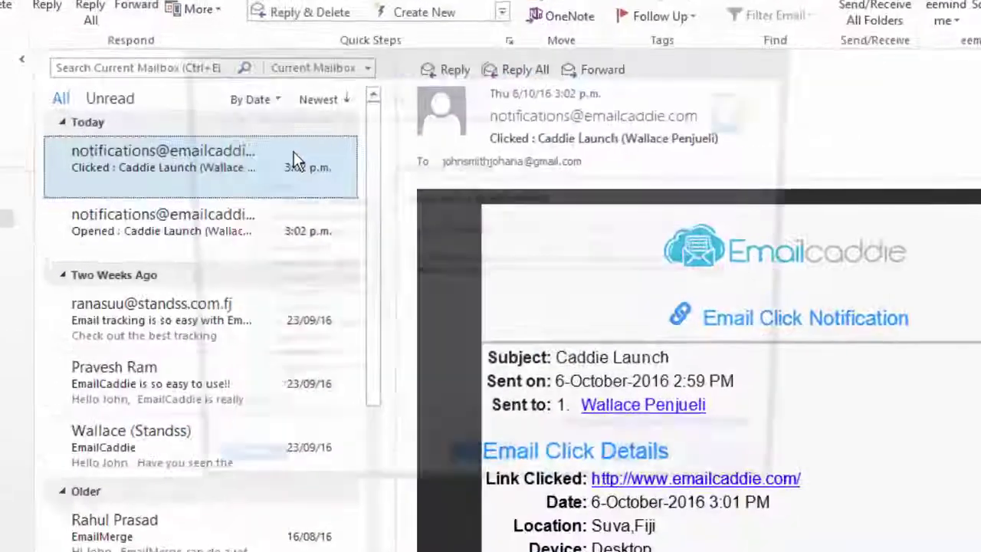
click(663, 511)
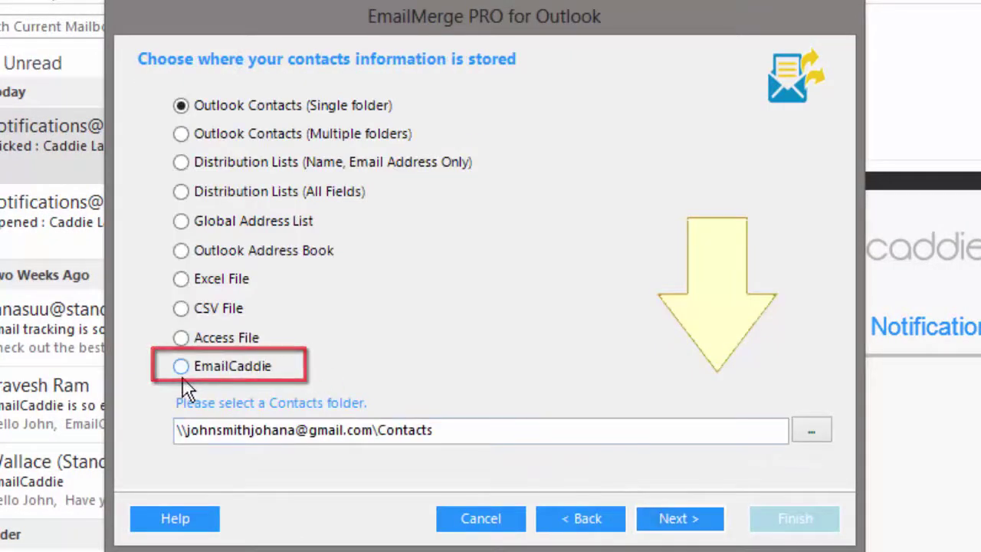
click(181, 367)
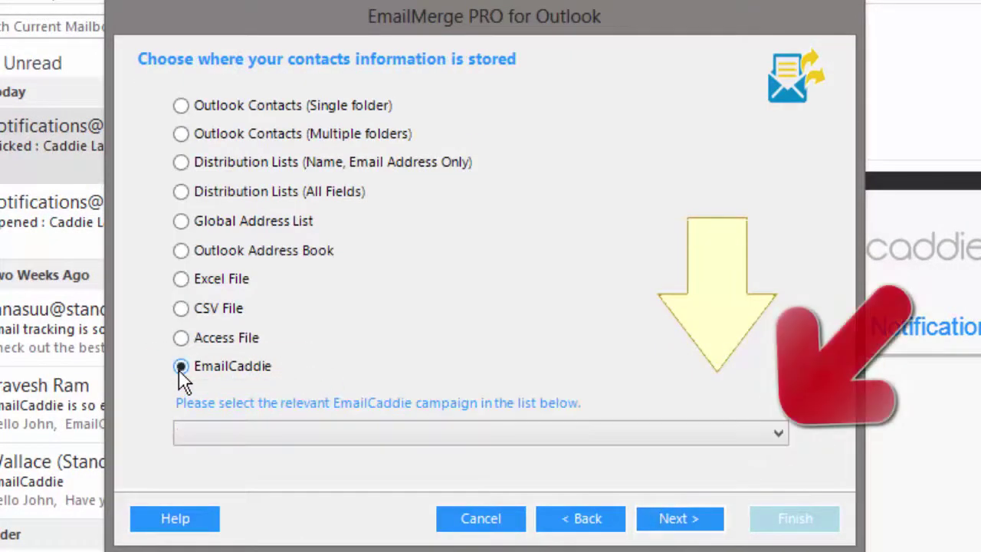
click(775, 436)
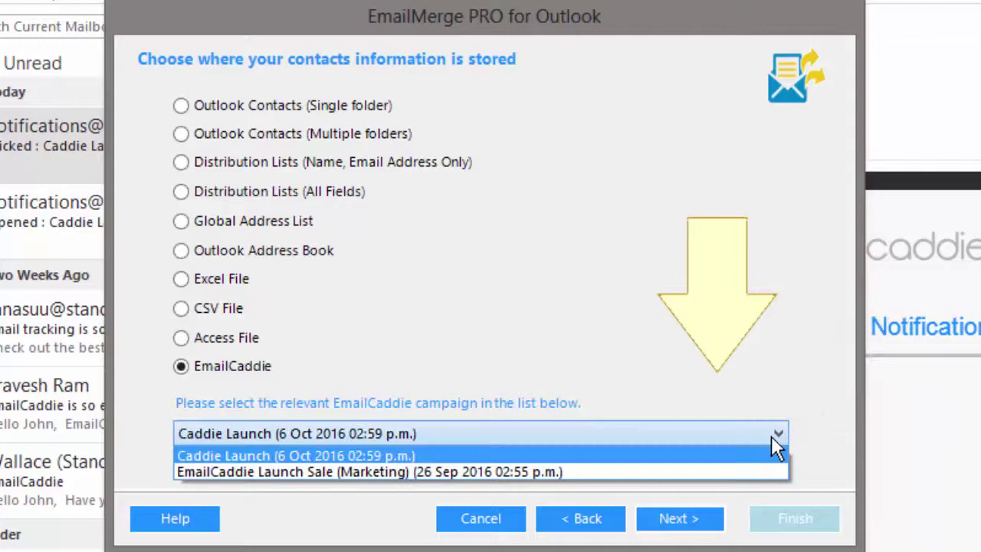
click(284, 456)
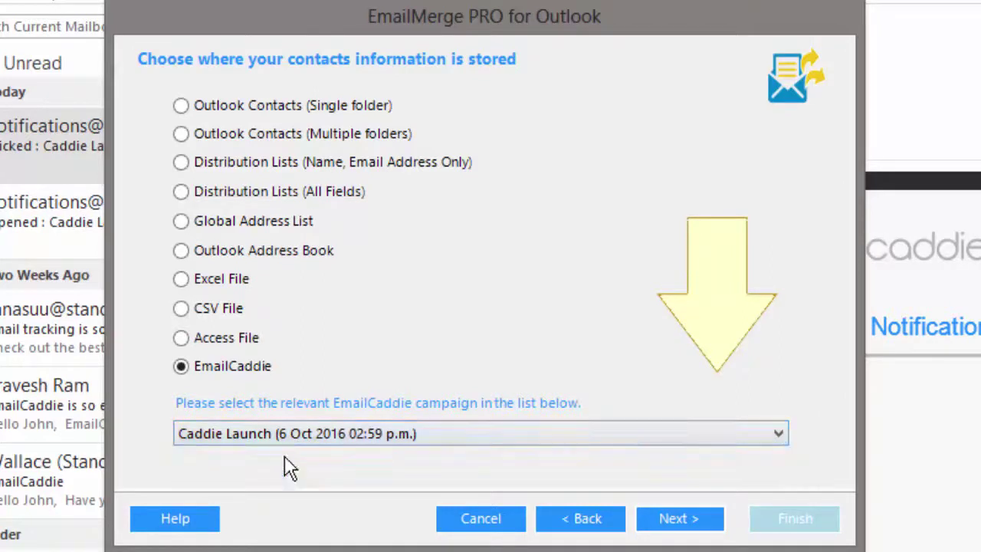
- Replace the Sent filter with Did Not Open and accept the email field mapping
click(679, 527)
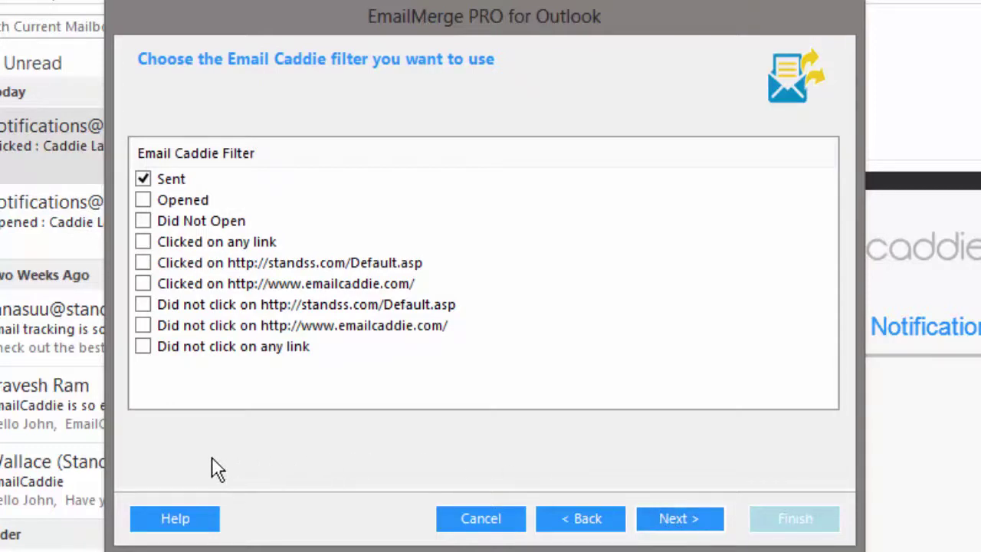
click(143, 180)
click(143, 221)
click(687, 527)
click(687, 527)
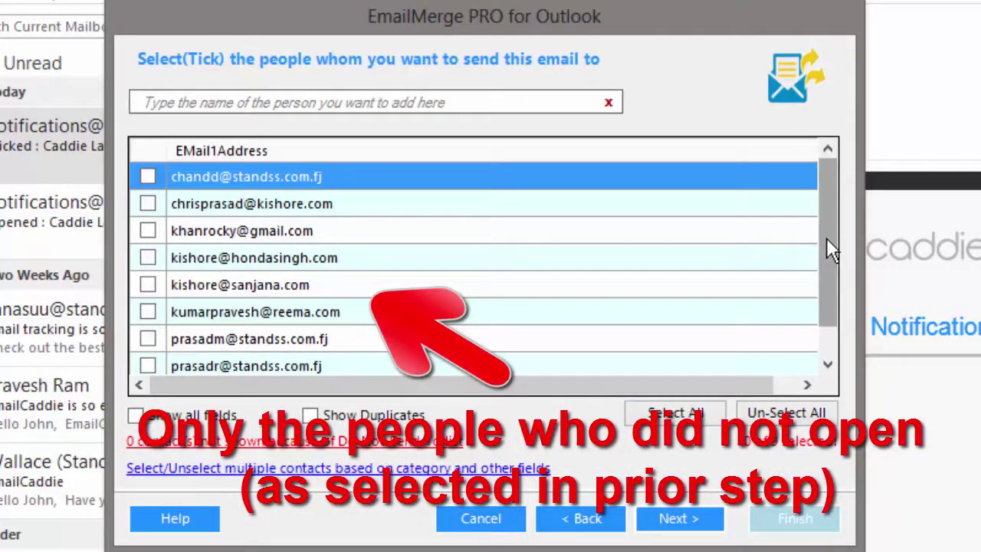
- Tick all 9 non-openers and confirm them as the follow-up recipients
mouse_move(826, 239)
mouse_down()
mouse_move(818, 305)
mouse_move(826, 230)
mouse_up()
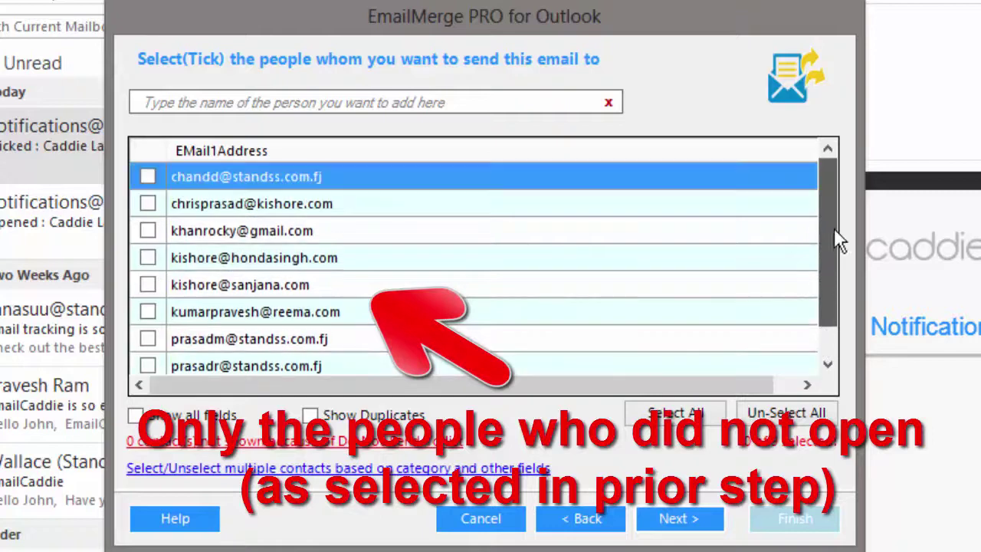
click(675, 412)
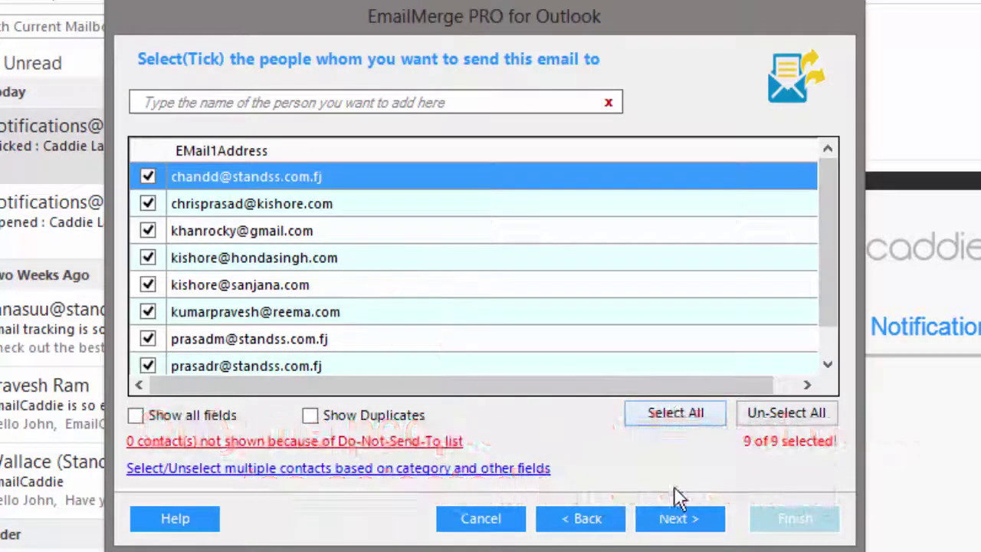
click(675, 529)
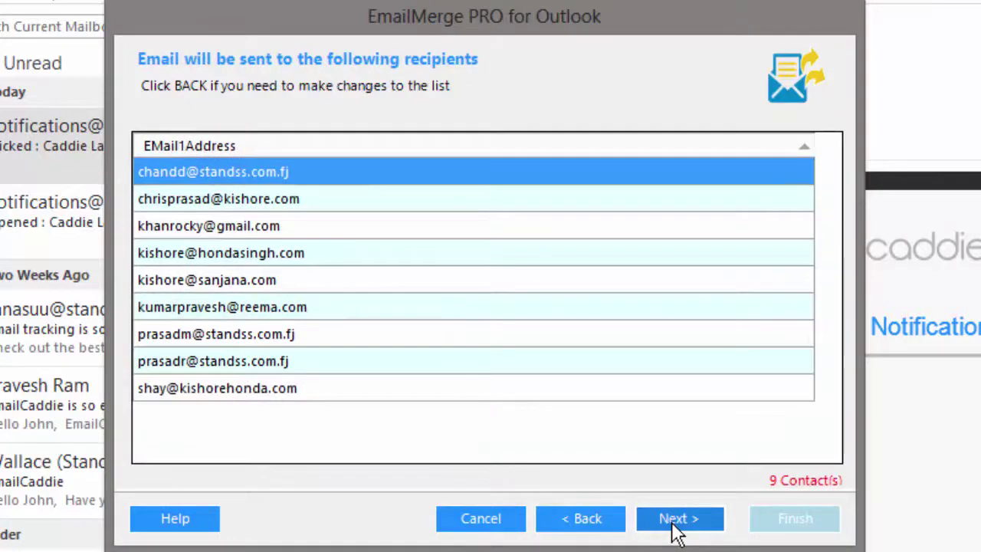